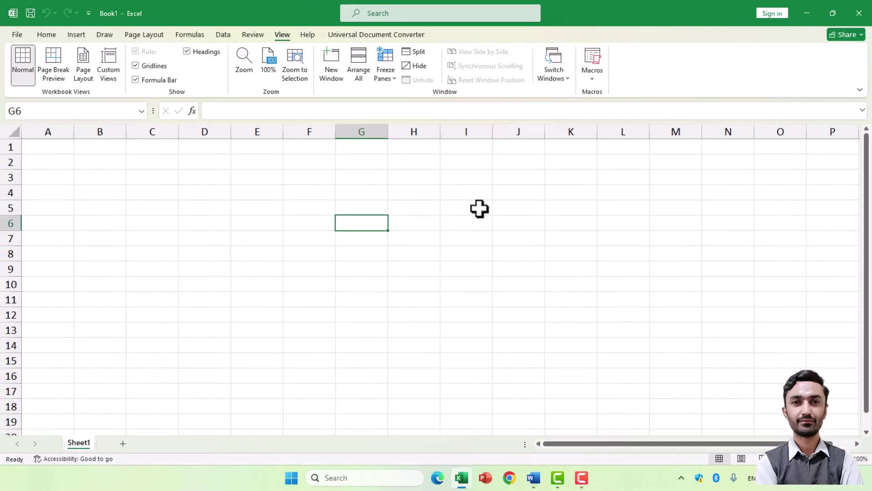
Step: Select a cell on the blank Book1 sheet and bring up the recent and pinned workbooks list
left_click(478, 208)
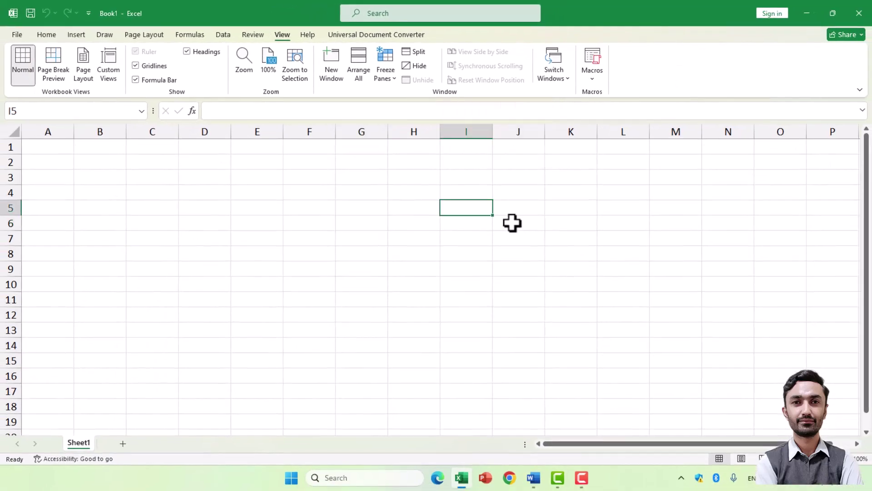
key("ctrl+o")
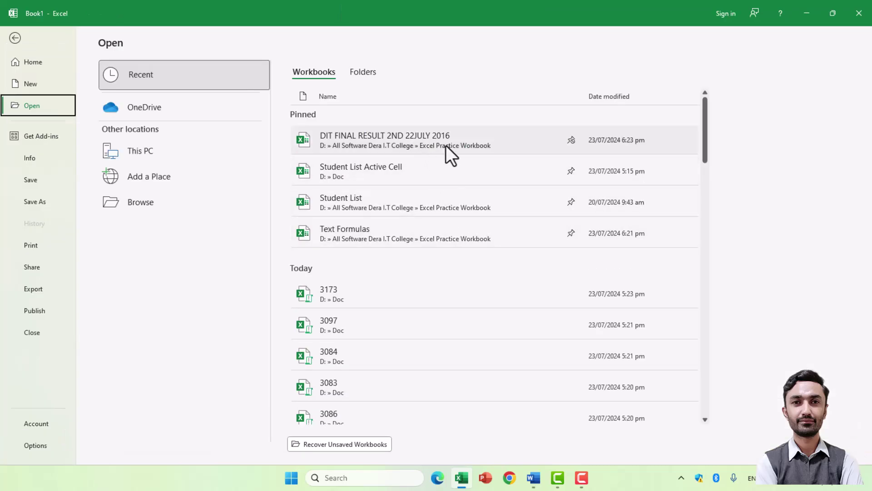
Step: Open the pinned DIT FINAL RESULT 2ND 22JULY 2016 workbook and select cell F6 (929 marks)
left_click(460, 145)
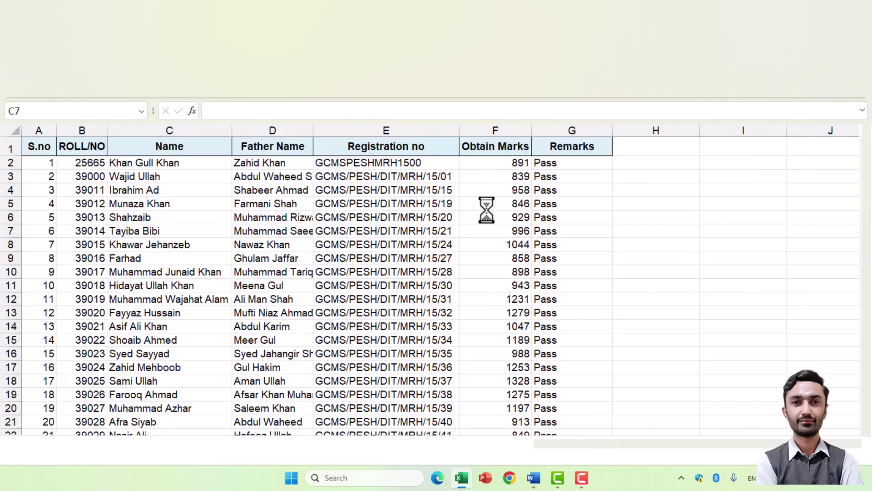
left_click(488, 217)
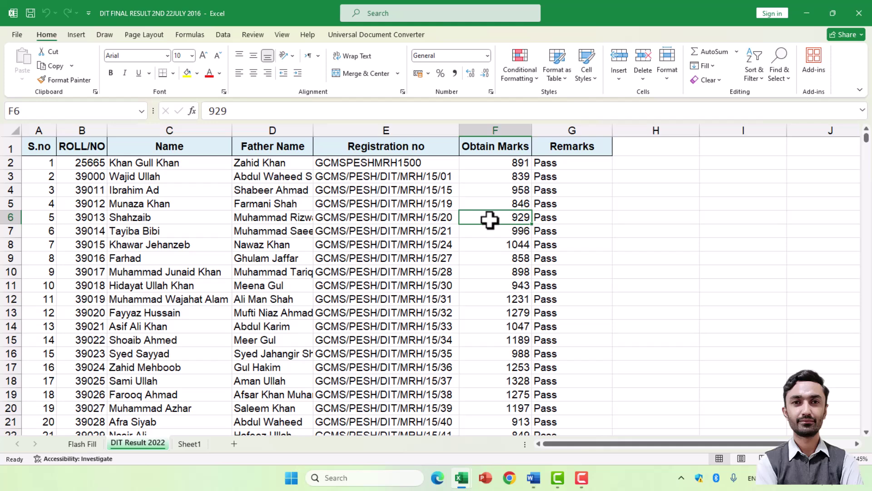
left_click(282, 35)
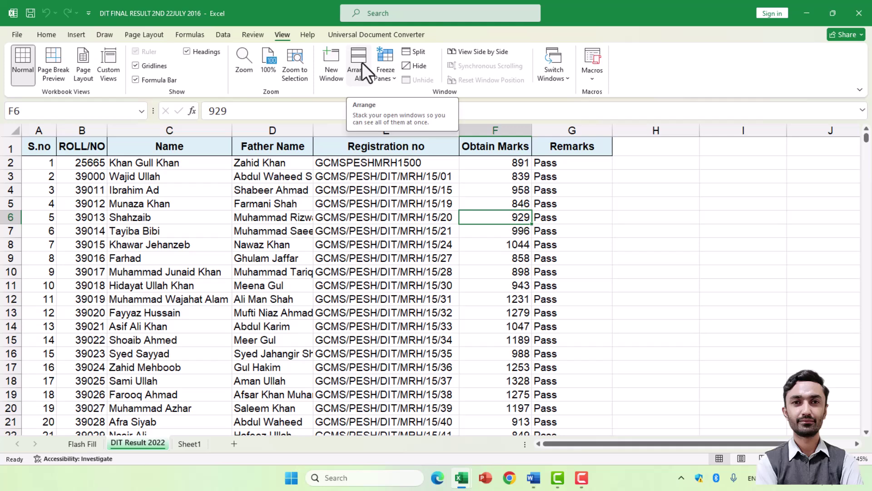
Step: Tile the open windows, close the blank Book1, and maximize the DIT results window
left_click(362, 61)
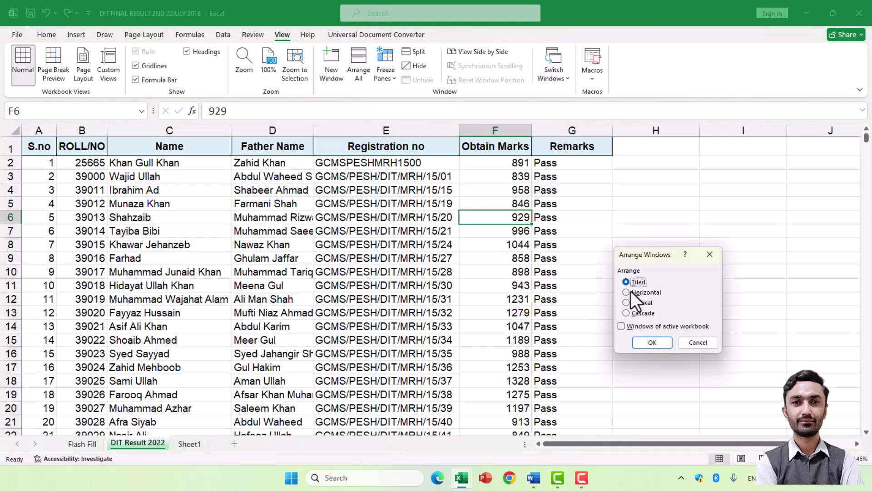
left_click(652, 342)
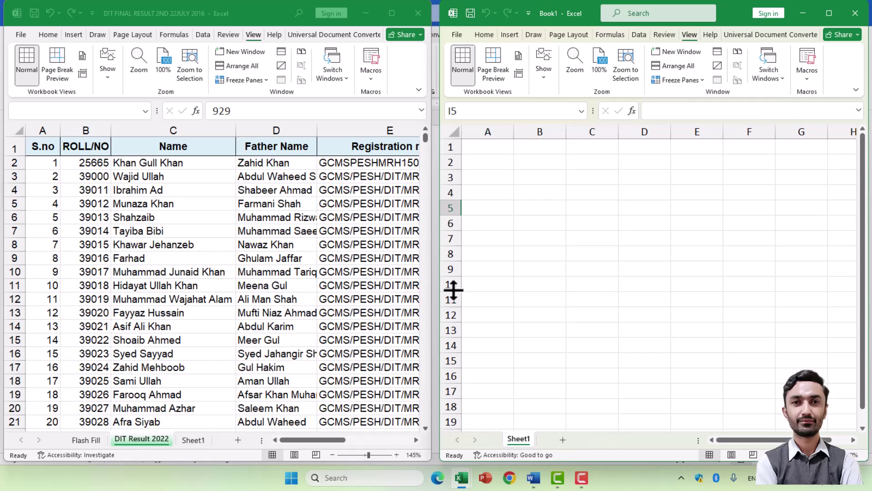
left_click(344, 277)
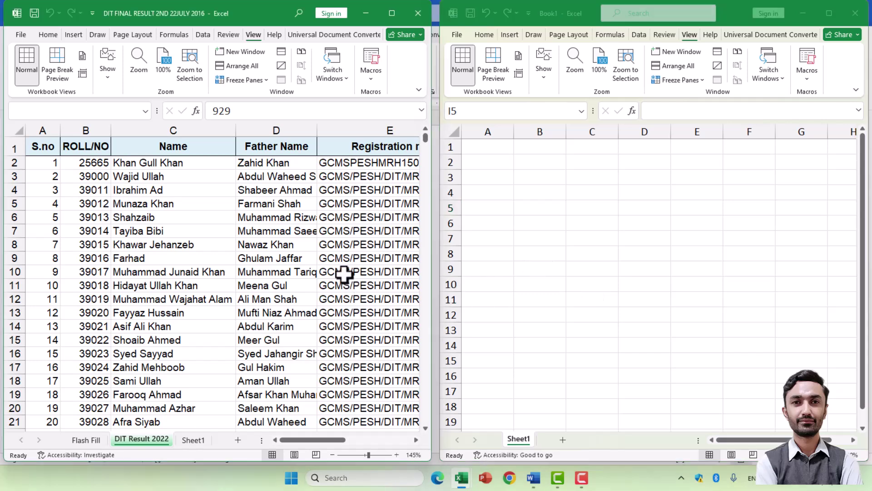
left_click(856, 13)
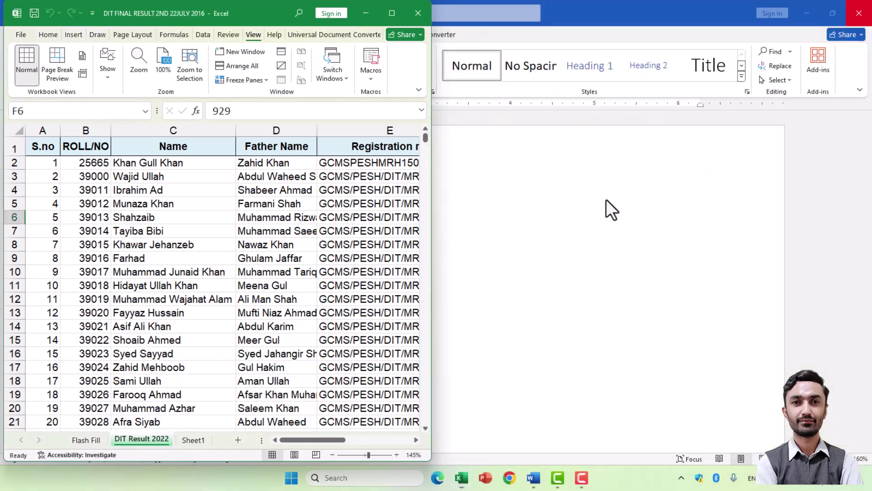
left_click(368, 231)
left_click(392, 13)
Step: Open the Text Formulas workbook from the recent workbooks list
left_click(550, 258)
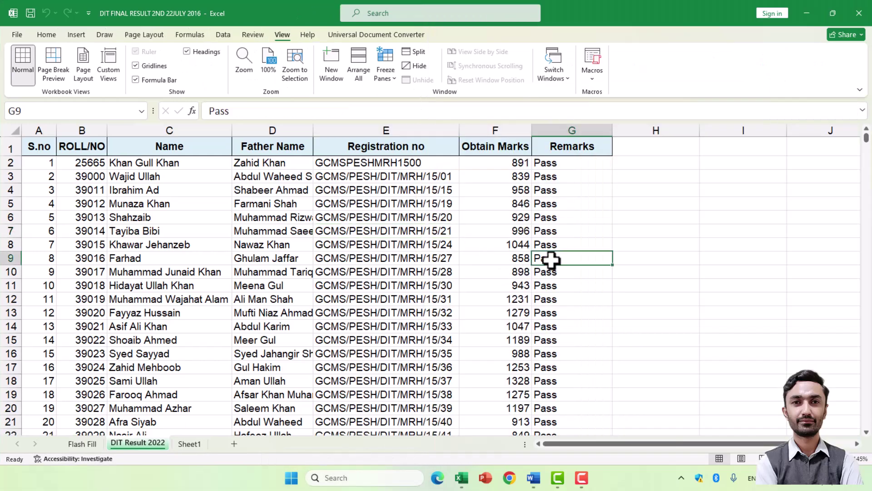
key("ctrl+o")
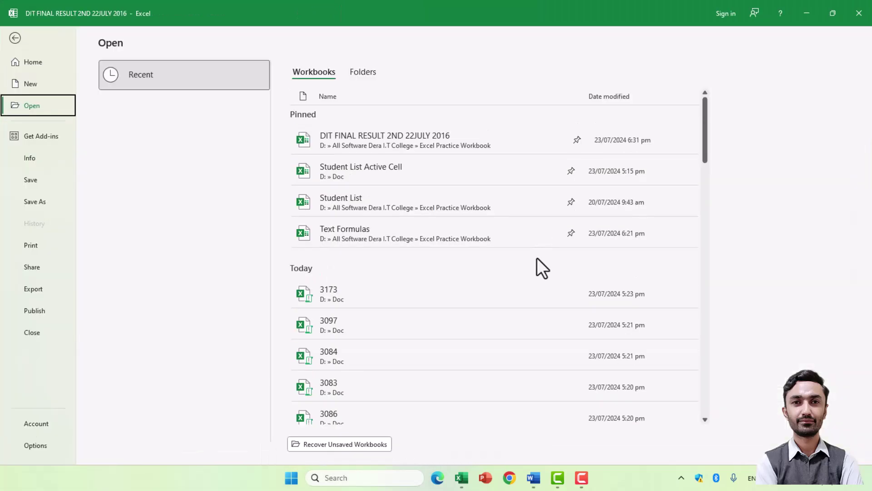
left_click(440, 229)
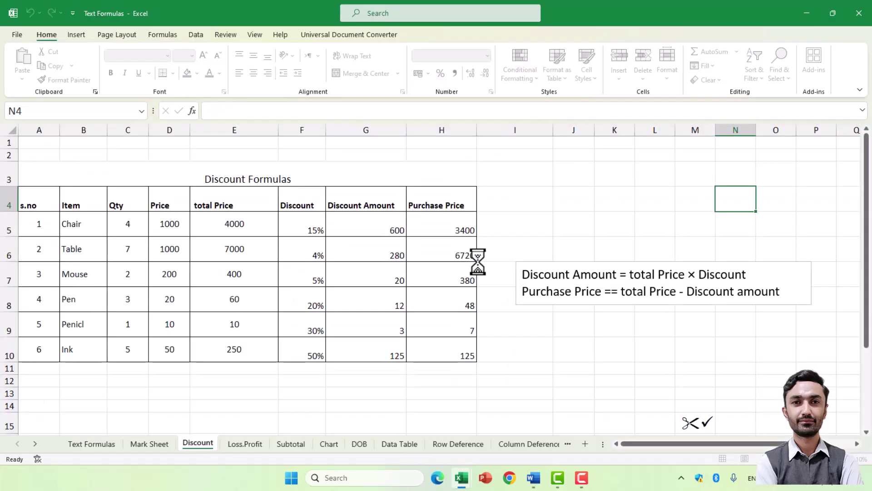
left_click(522, 200)
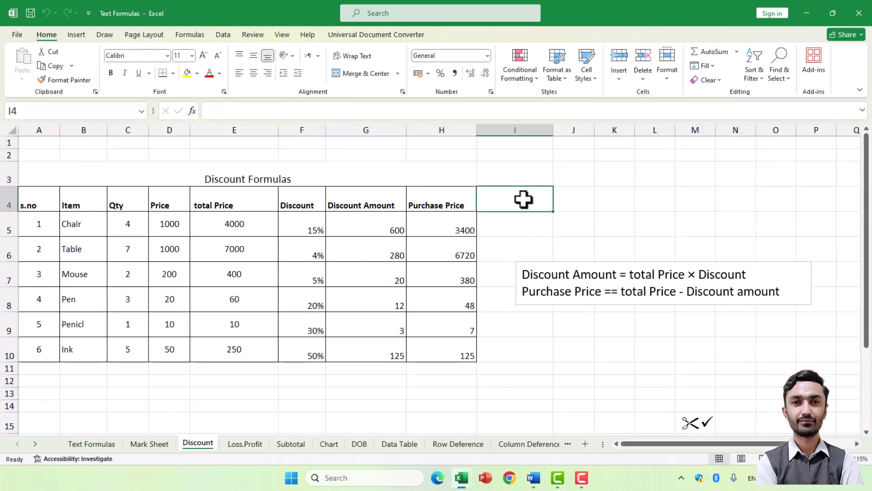
Step: Arrange the two workbook windows Horizontally with Arrange All
left_click(283, 35)
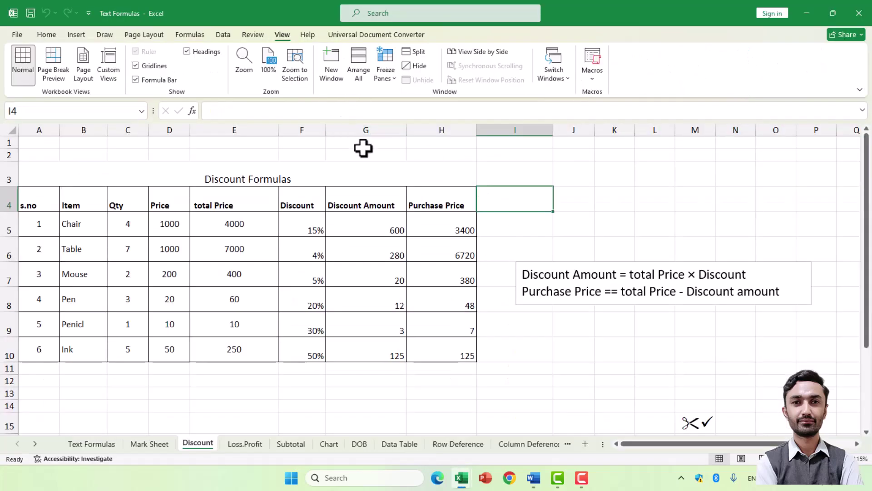
left_click(362, 63)
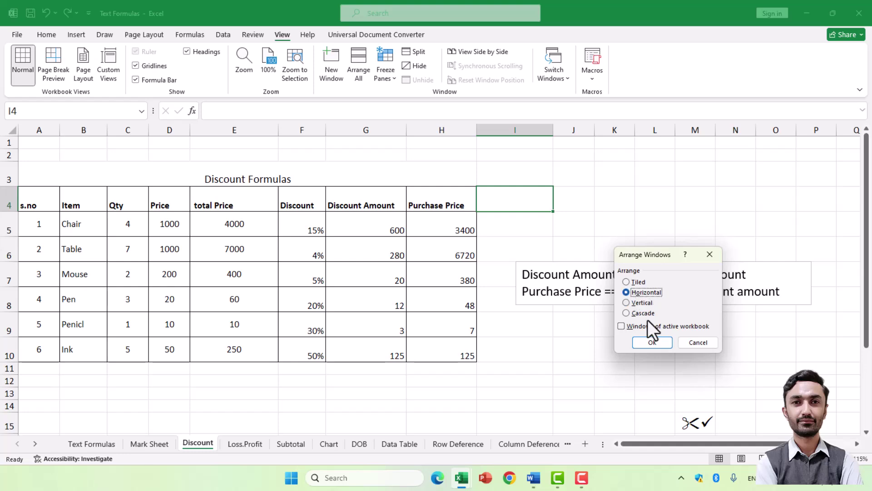
left_click(661, 340)
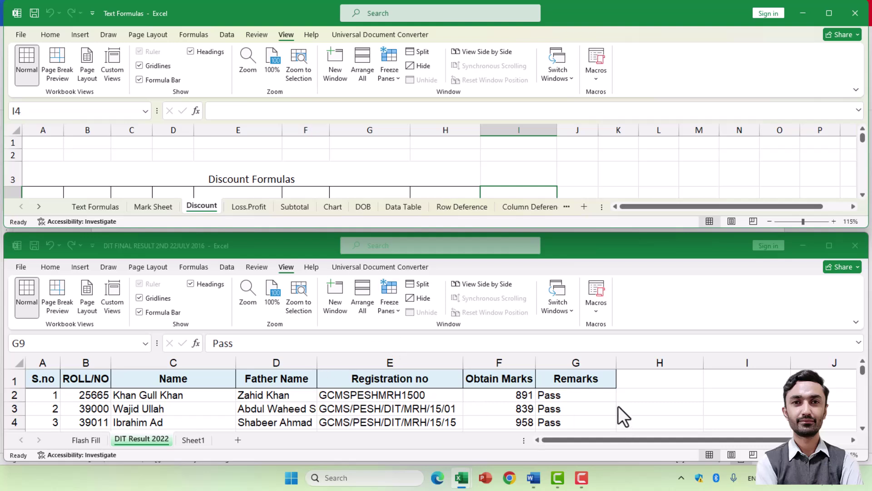
Step: Rearrange the windows Vertically and scroll through the DIT results sheet
left_click(364, 66)
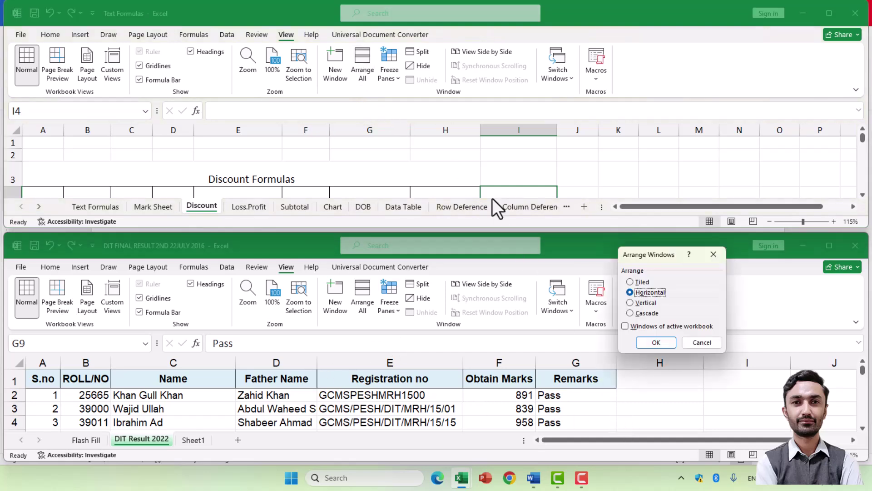
left_click(650, 342)
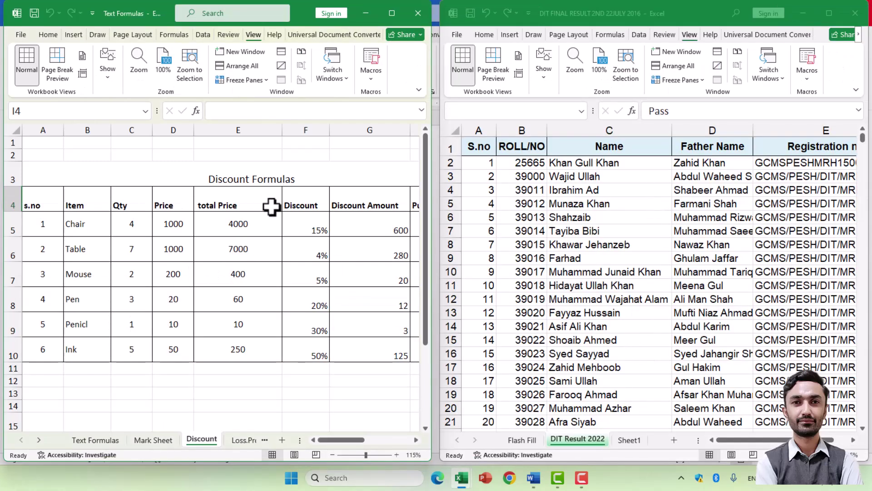
left_click(638, 292)
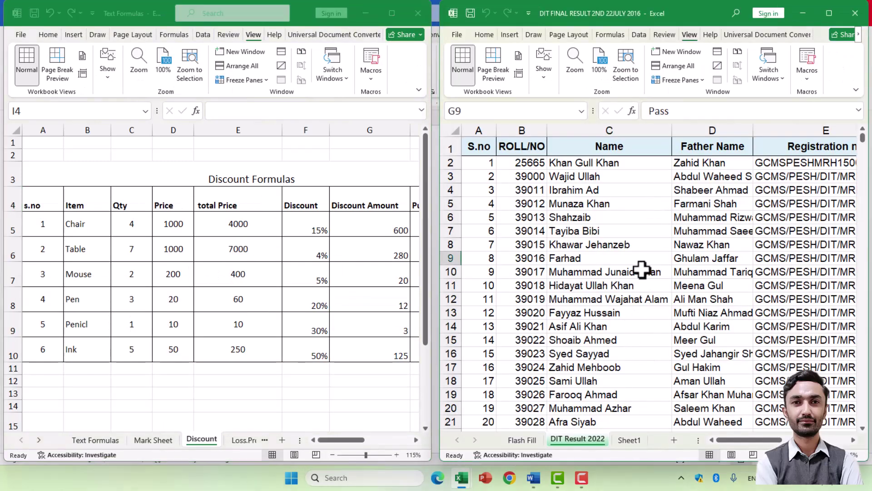
scroll(640, 282, "down", 1)
scroll(641, 286, "down", 1)
scroll(642, 284, "up", 2)
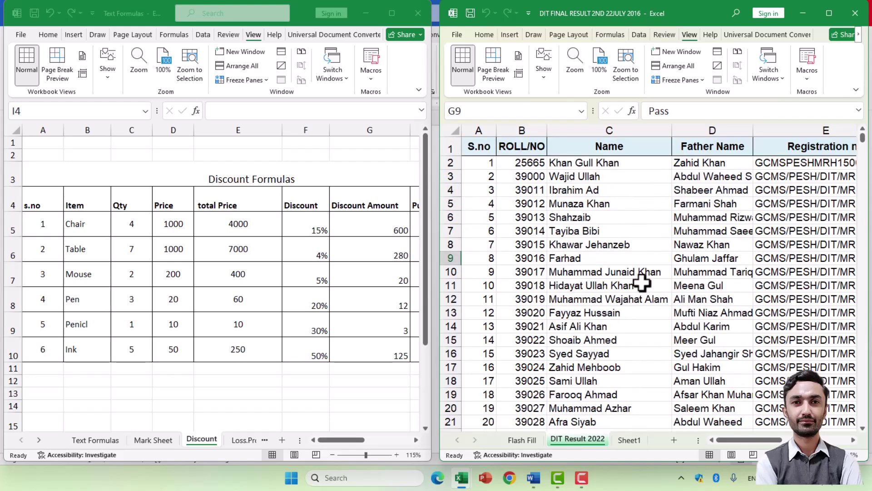
scroll(643, 284, "down", 2)
scroll(643, 288, "down", 5)
scroll(627, 290, "up", 7)
Step: Scroll through the Text Formulas Discount sheet in the left window
left_click(294, 293)
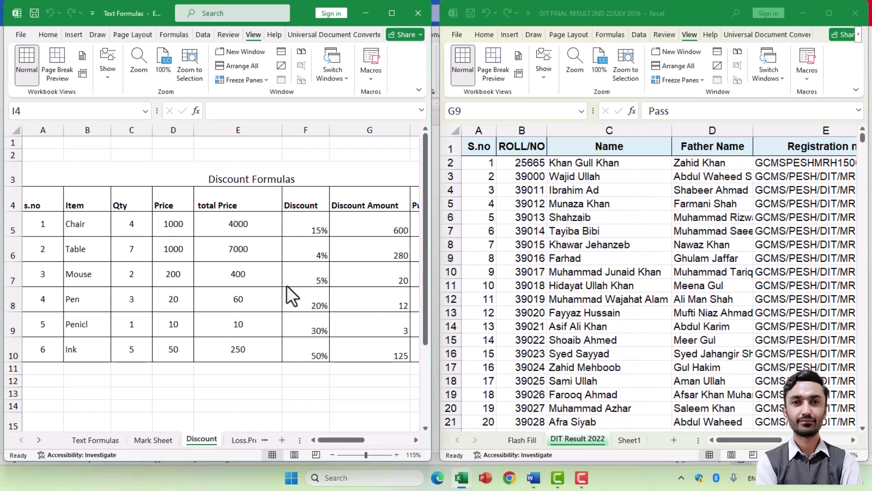
scroll(297, 293, "down", 1)
scroll(298, 293, "down", 3)
scroll(302, 294, "up", 4)
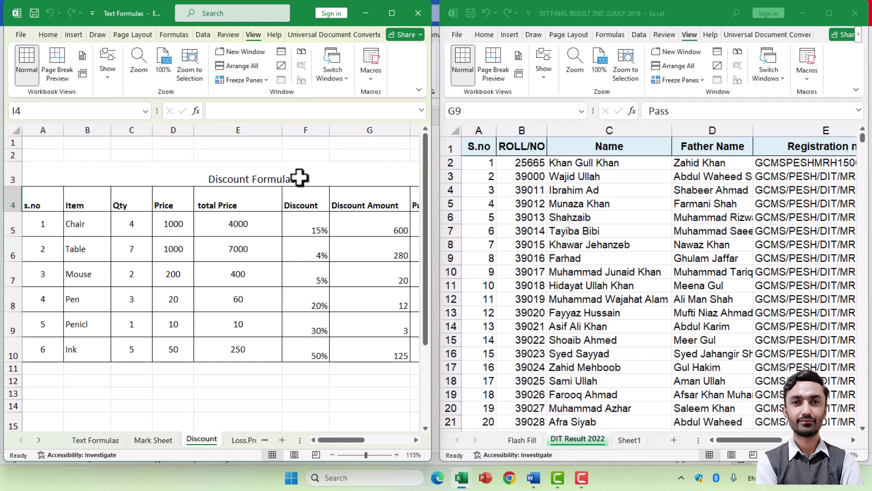
Step: Turn on View Side by Side, return the DIT sheet to A1, and maximize its window
left_click(301, 54)
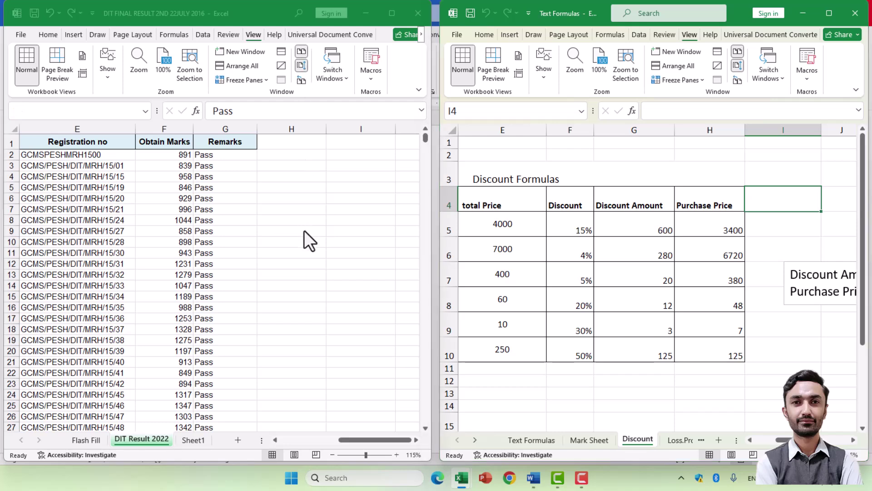
left_click(304, 230)
key("ctrl+Home")
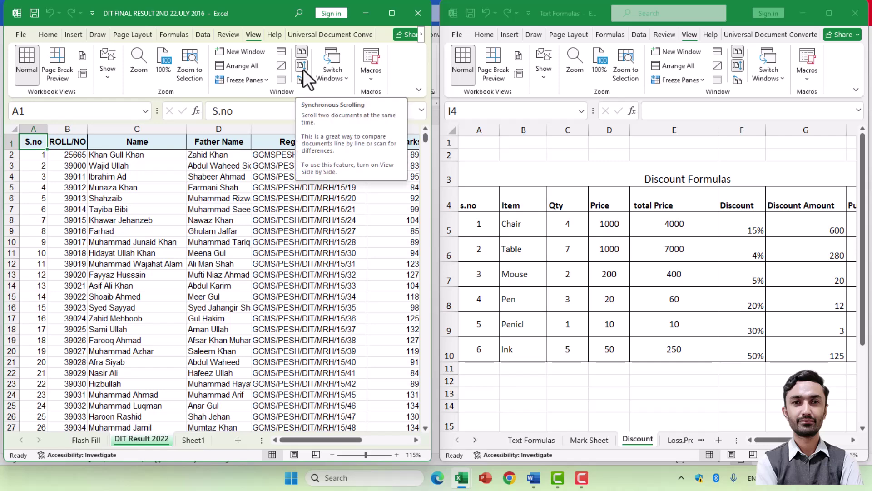
left_click(392, 13)
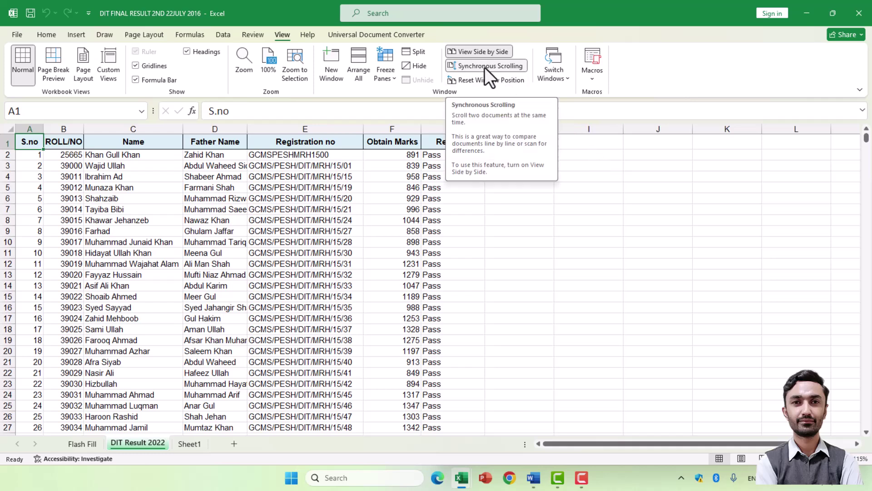
Step: Restore the side-by-side view and scroll the DIT sheet to test synchronized scrolling
left_click(832, 13)
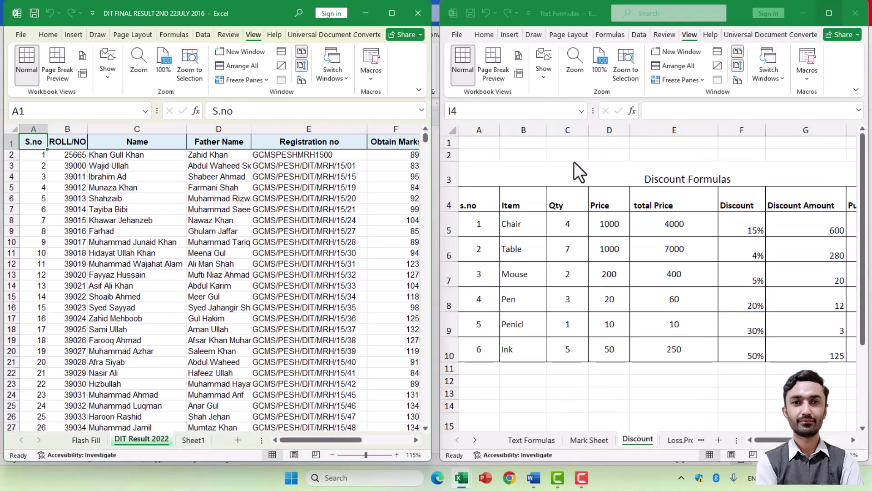
left_click(304, 241)
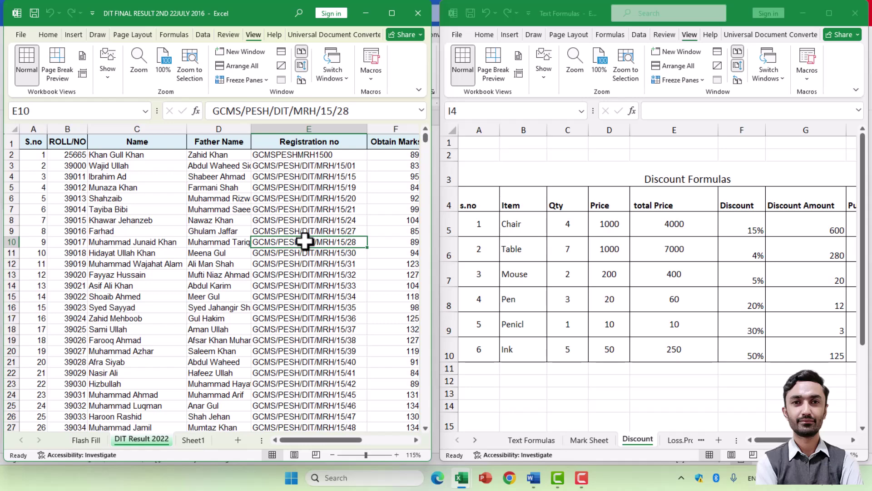
scroll(304, 241, "down", 2)
scroll(306, 240, "up", 2)
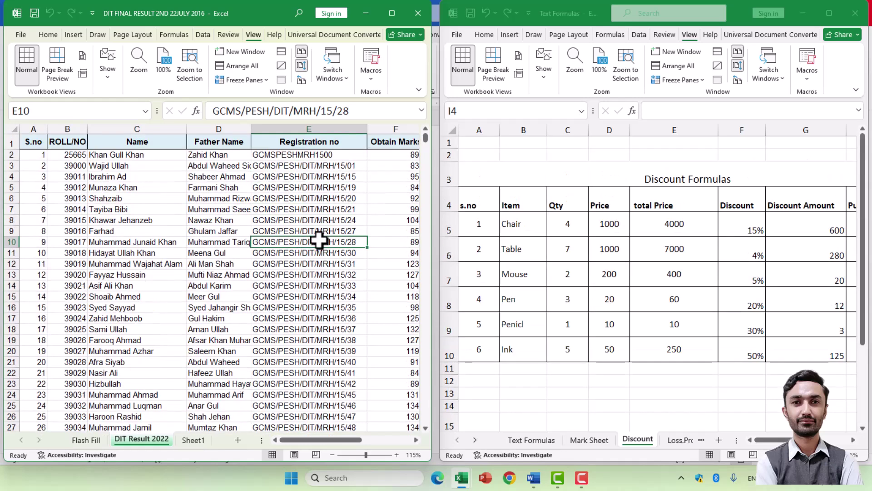
scroll(302, 236, "down", 3)
scroll(298, 277, "up", 3)
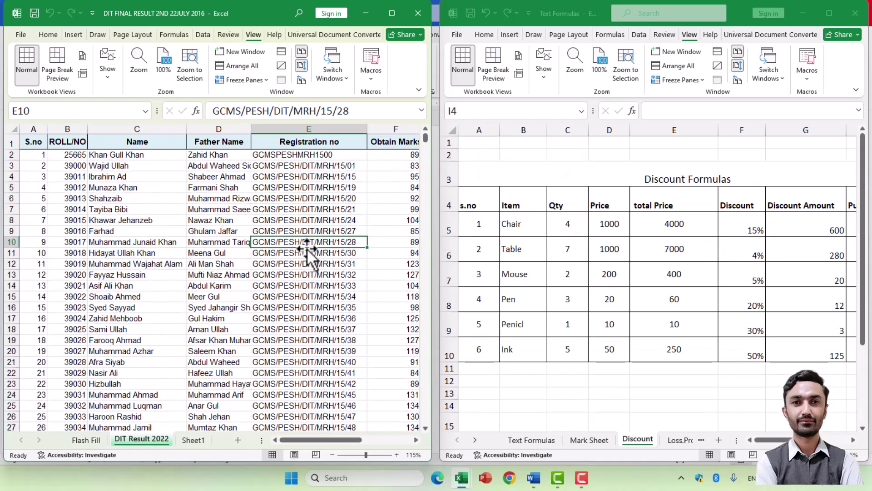
scroll(307, 249, "down", 3)
scroll(307, 249, "up", 3)
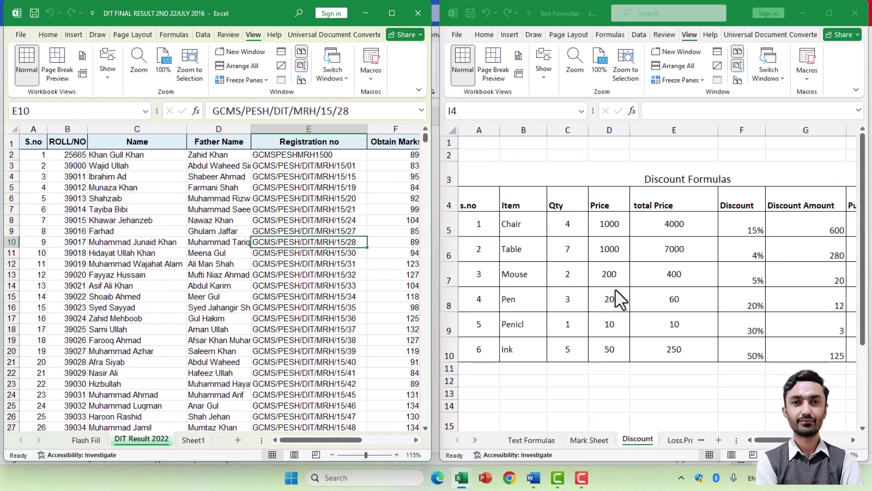
left_click(268, 296)
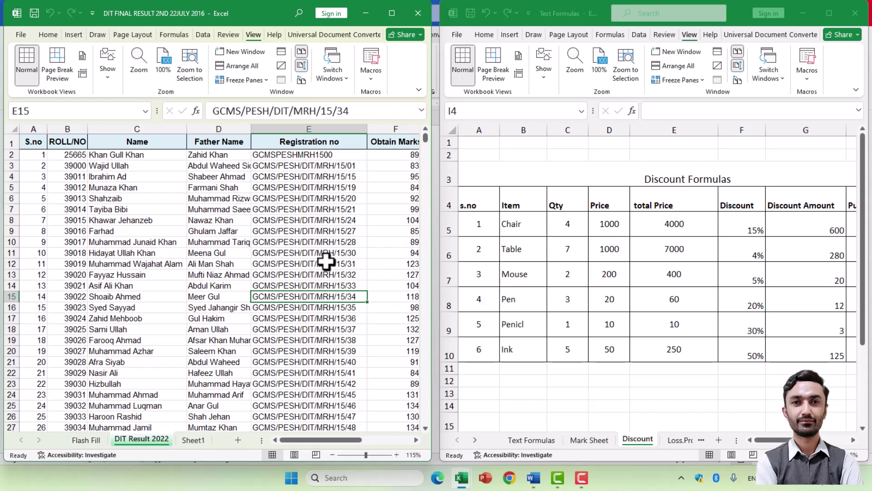
scroll(508, 269, "down", 4)
scroll(508, 269, "up", 4)
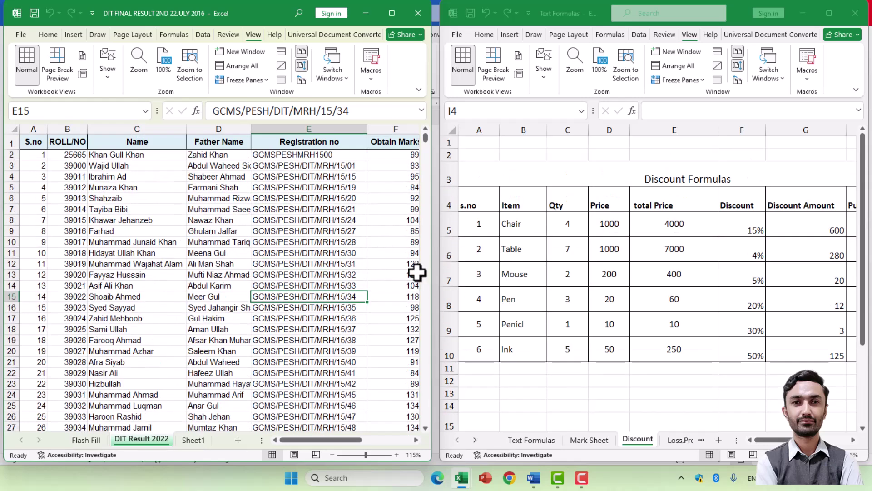
scroll(414, 275, "down", 2)
scroll(381, 270, "up", 2)
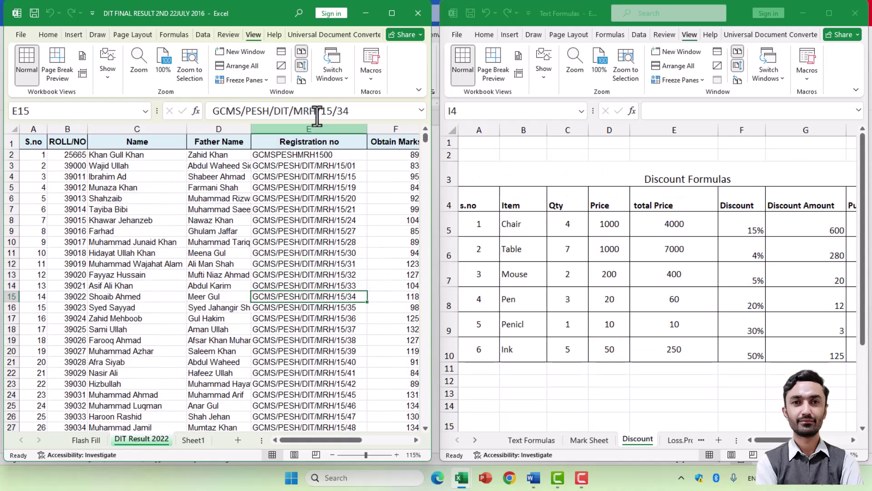
Step: Turn off Synchronous Scrolling and scroll each workbook window independently
left_click(301, 65)
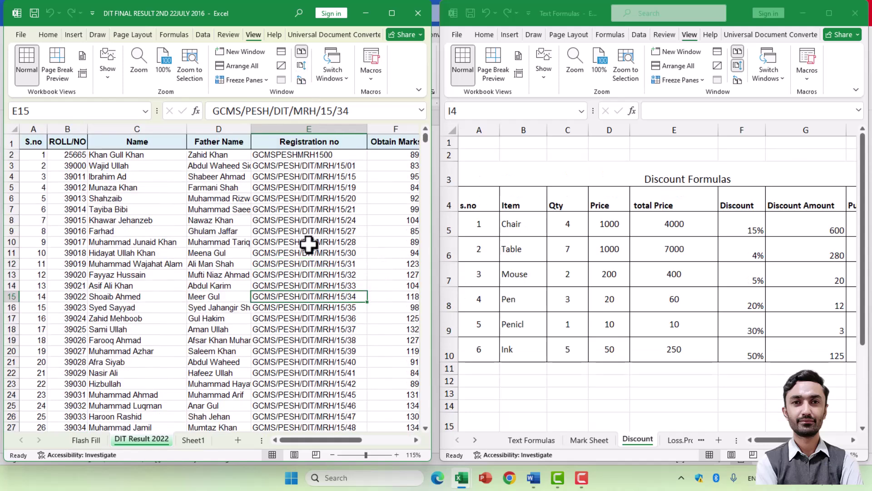
left_click(305, 242)
scroll(339, 250, "down", 2)
scroll(339, 249, "up", 2)
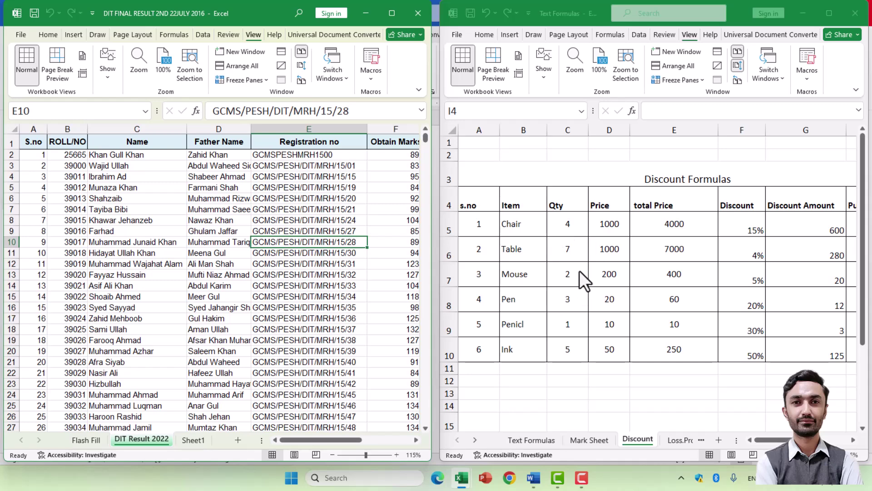
scroll(312, 227, "down", 2)
scroll(312, 239, "down", 5)
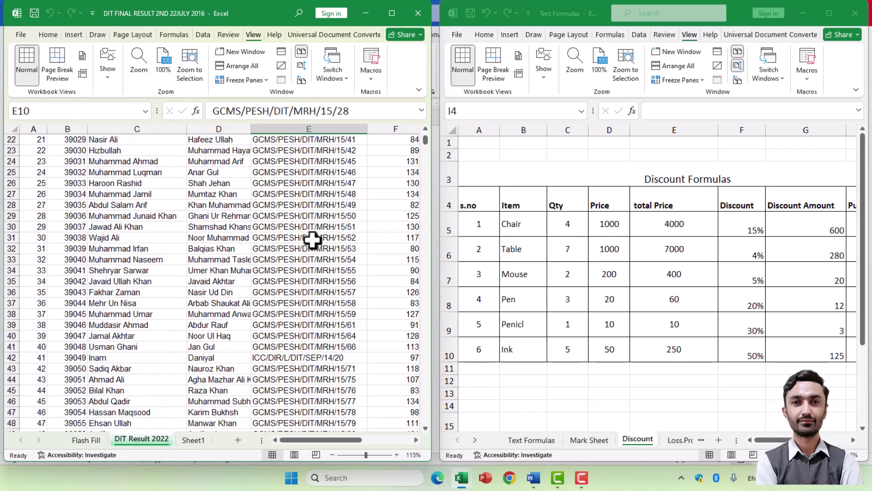
scroll(315, 245, "down", 2)
scroll(320, 246, "up", 9)
left_click(230, 222)
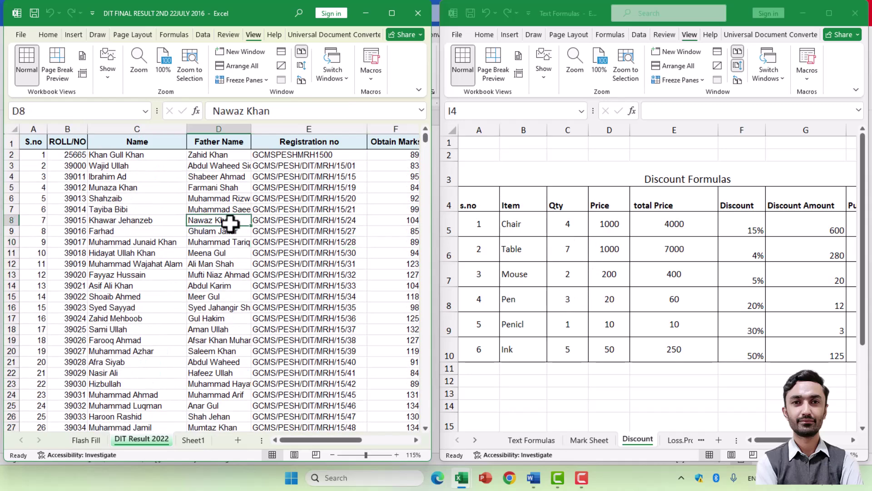
scroll(597, 264, "down", 2)
scroll(596, 266, "up", 1)
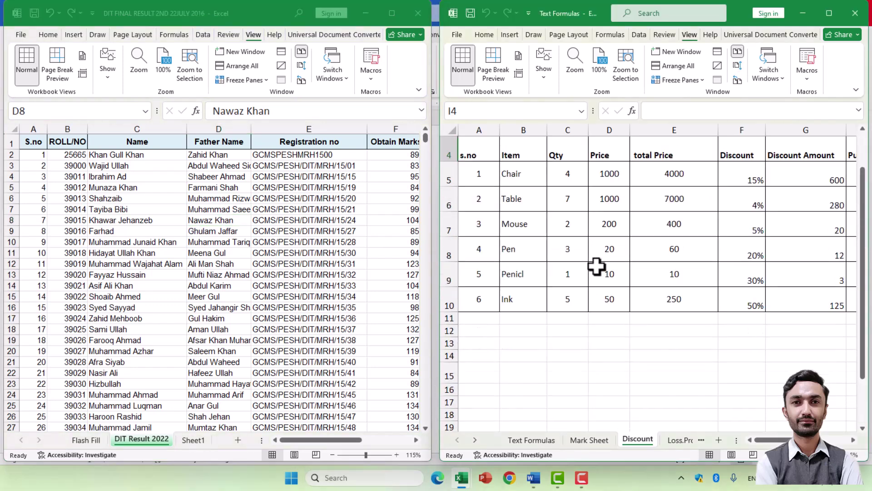
scroll(597, 265, "up", 1)
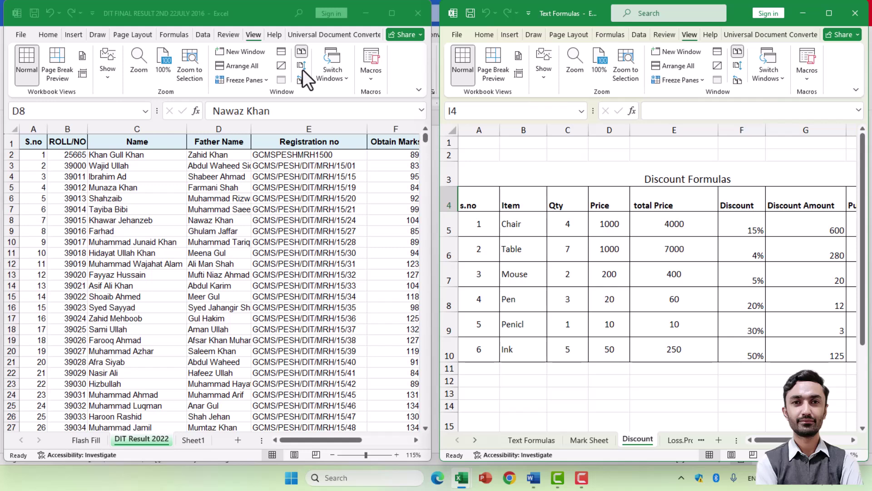
left_click(331, 233)
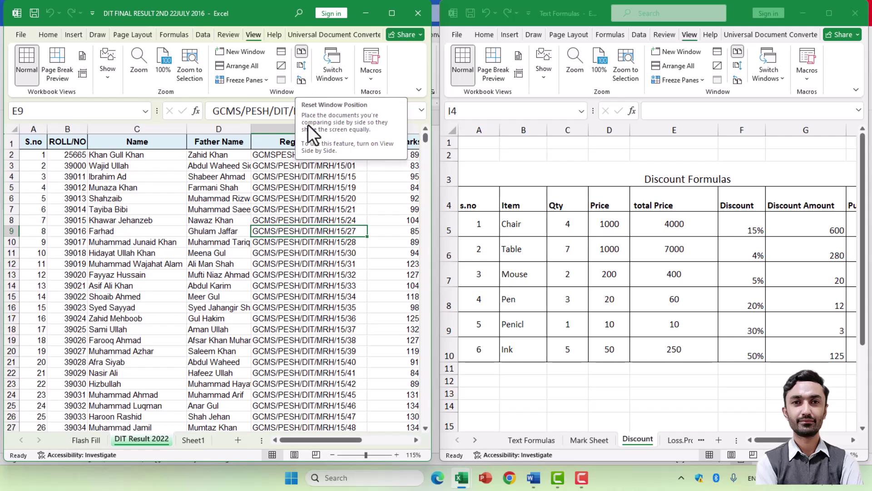
Step: Widen the Discount window by dragging its edge, then Reset Window Position to share the screen
left_click(346, 275)
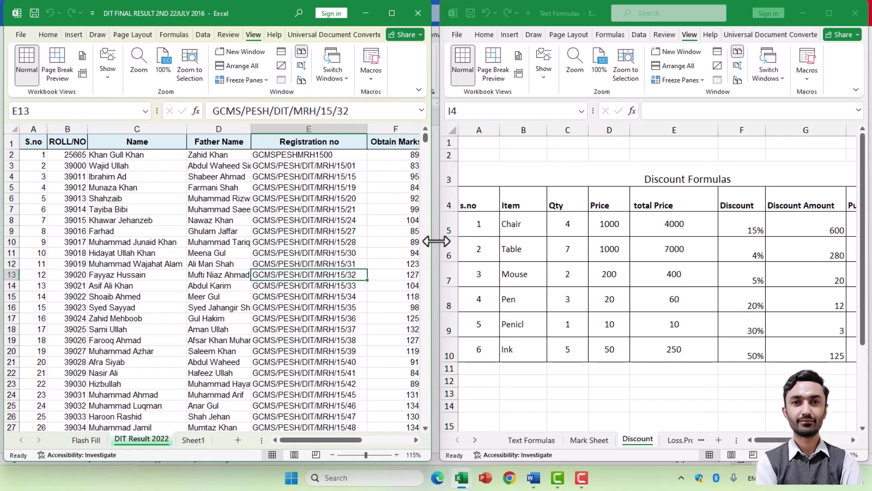
left_click_drag(436, 241, 246, 252)
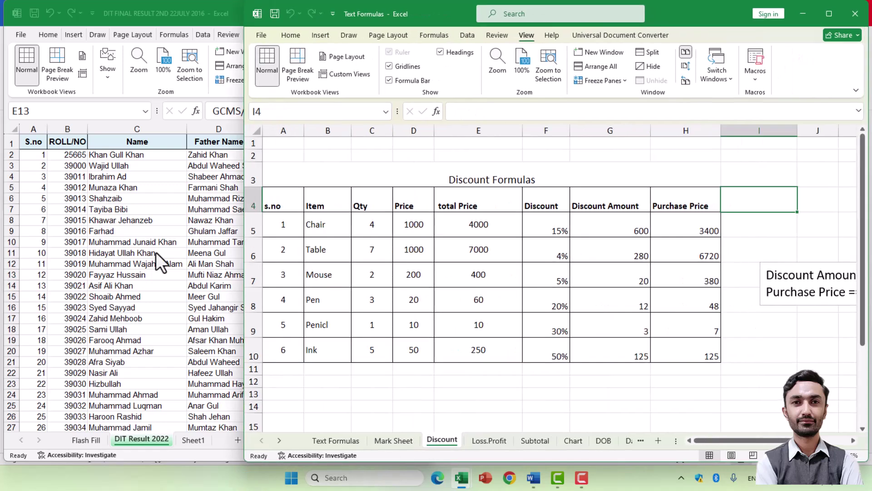
left_click(500, 305)
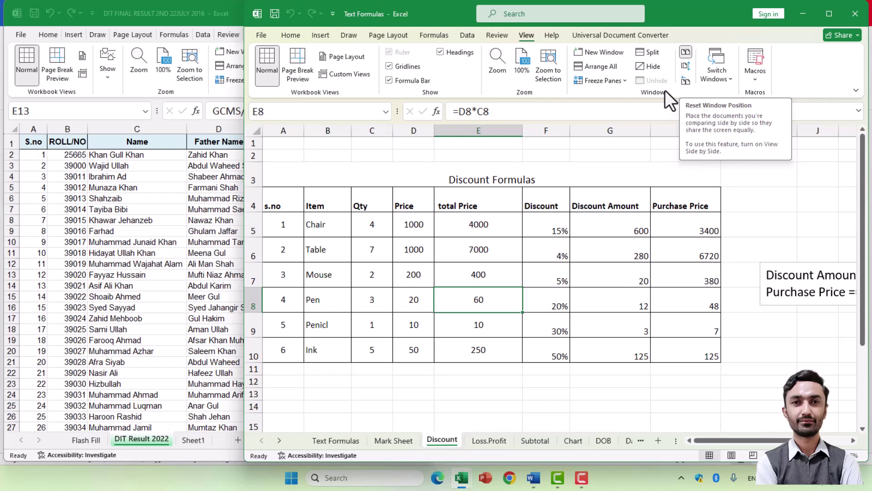
left_click(685, 81)
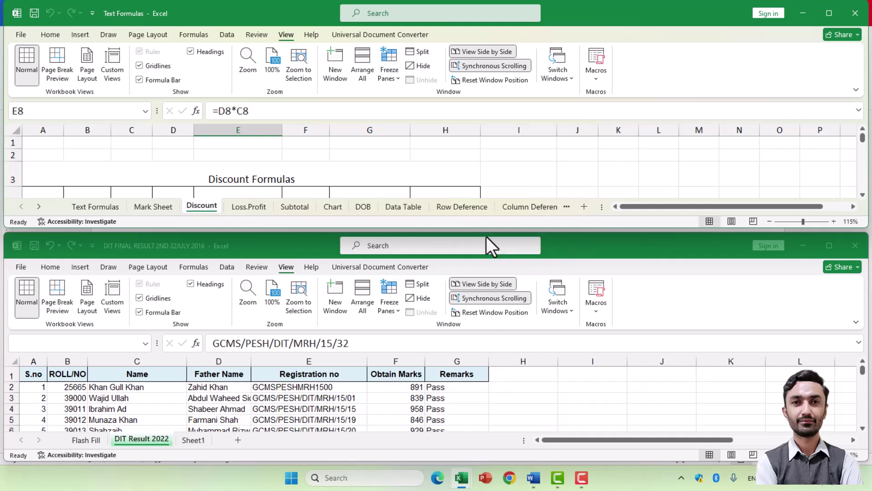
Step: Tile the two workbooks via Arrange All > Tiled, then bring up the Open list
left_click(364, 67)
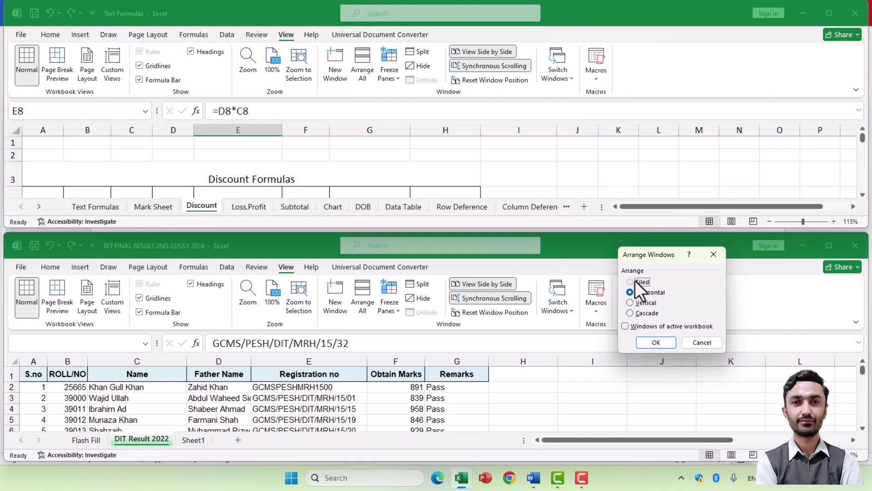
left_click(656, 343)
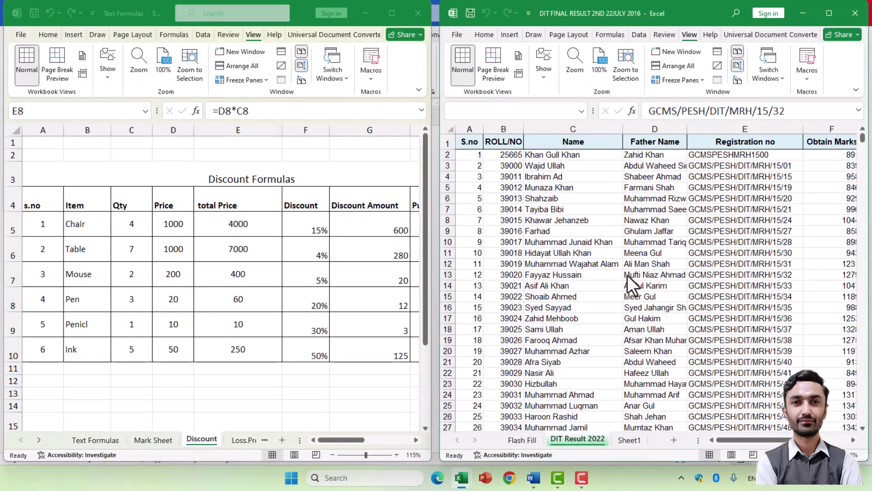
left_click(599, 293)
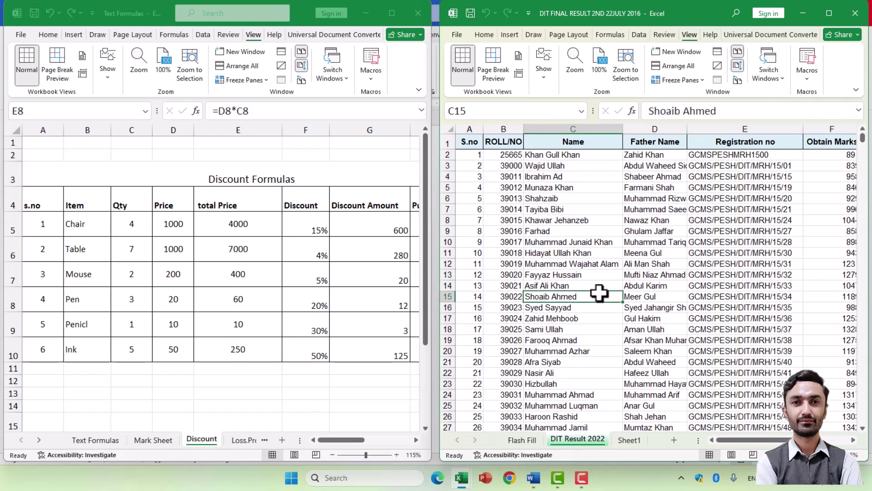
key("ctrl+o")
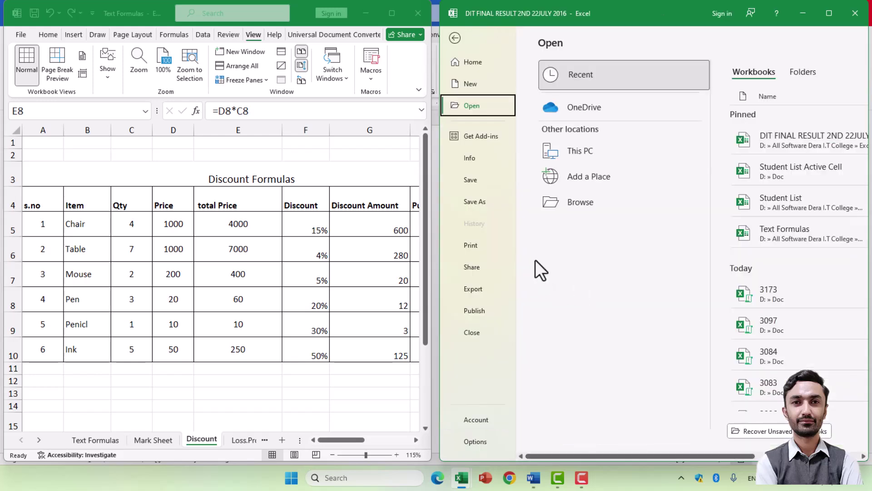
Step: Open Student List Active Cell and drag the Student List and Text Formulas windows into new positions
left_click(826, 182)
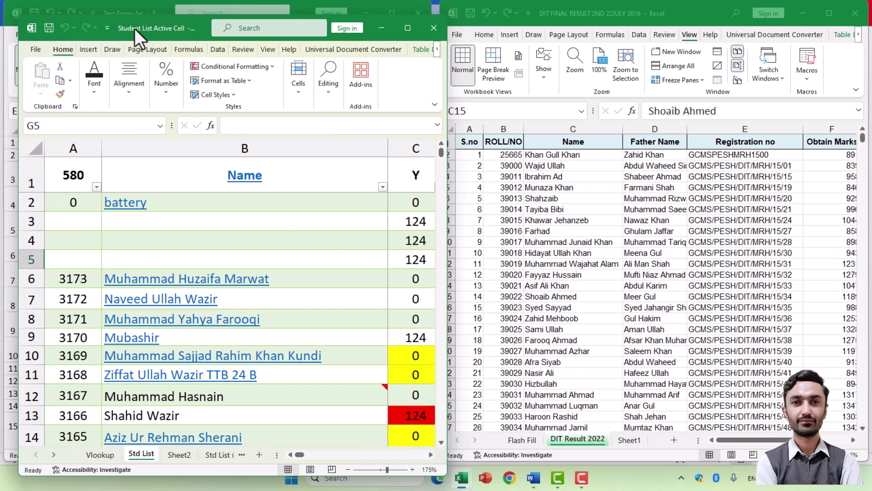
left_click(109, 27)
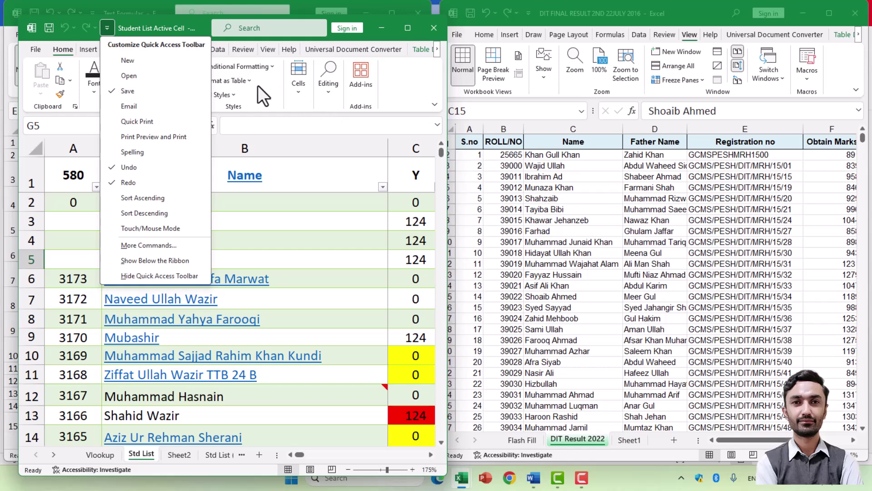
left_click(279, 227)
left_click(298, 219)
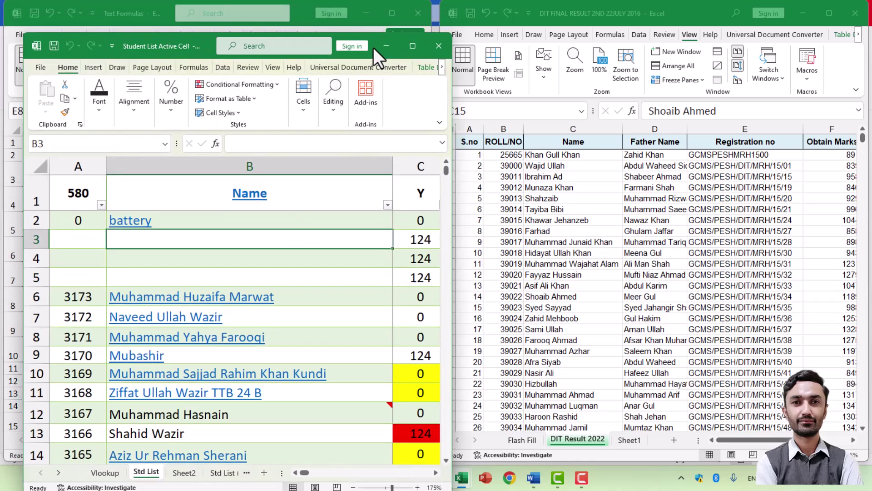
left_click_drag(364, 20, 522, 176)
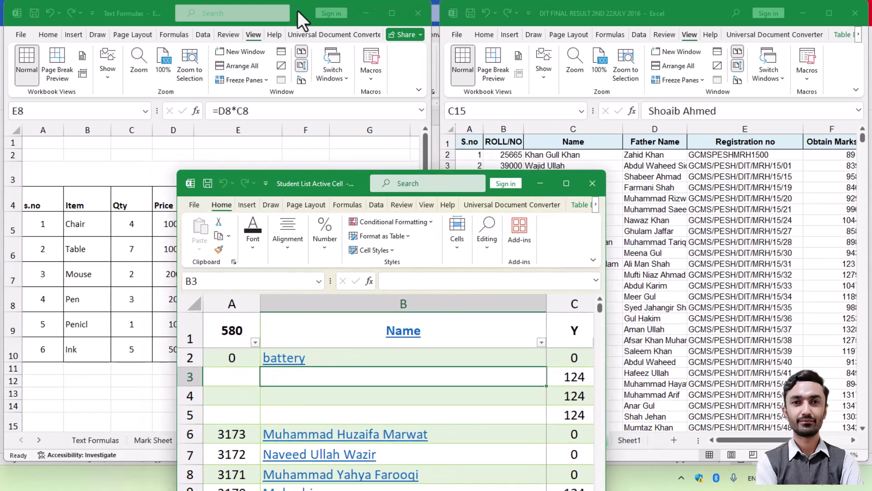
left_click_drag(300, 11, 366, 94)
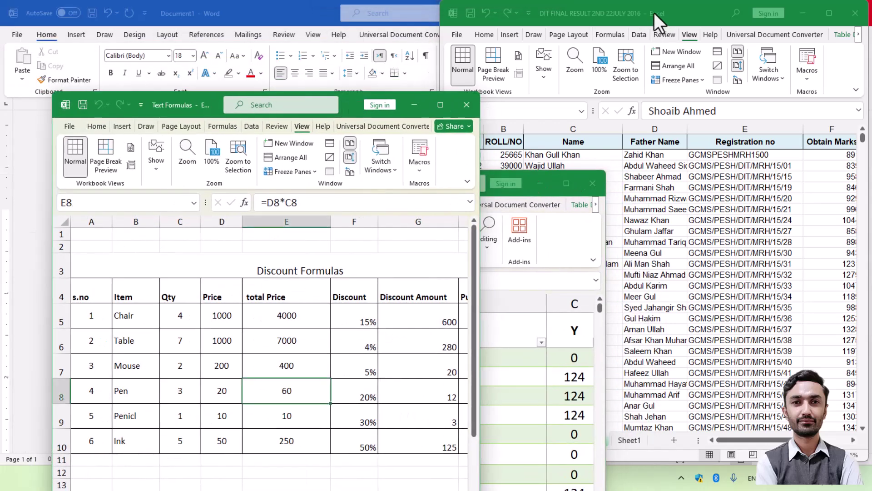
Step: Bring the DIT results window forward, then tile all three workbooks with Arrange All set to Tiled
mouse_move(655, 13)
left_mouse_down()
mouse_move(654, 78)
mouse_move(628, 71)
left_mouse_up()
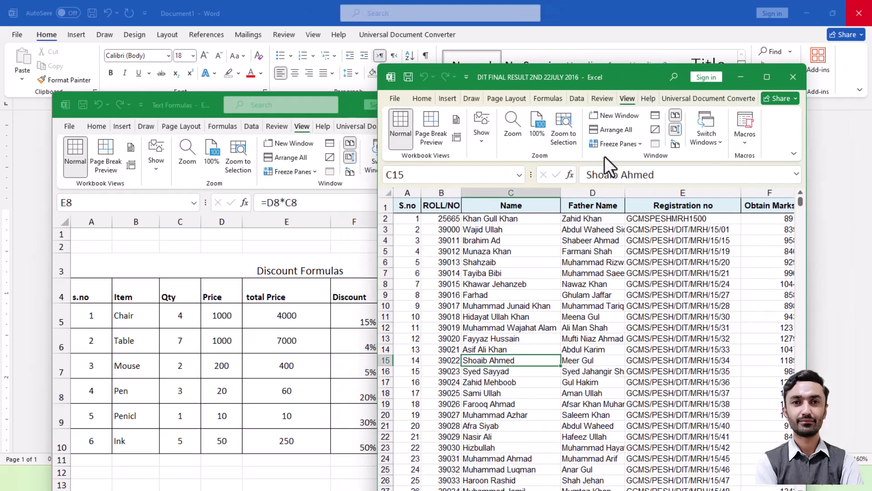
left_click(617, 130)
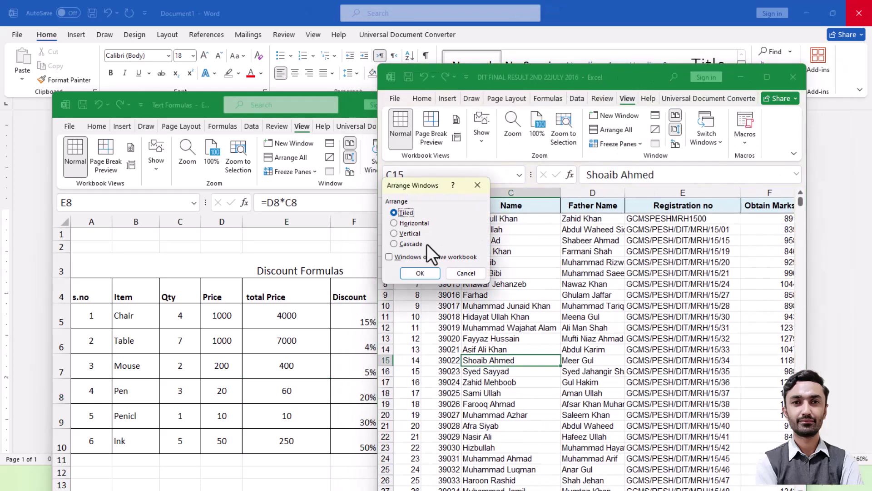
left_click(420, 273)
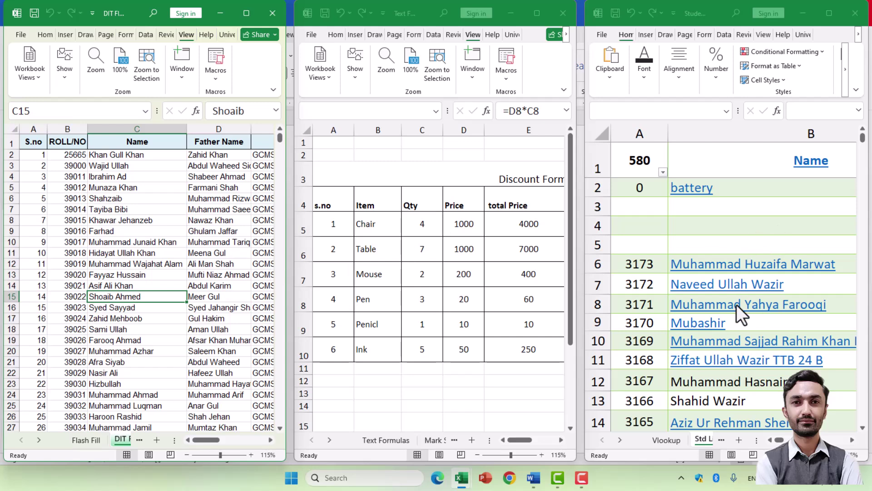
Step: Select cell E6 in the Text Formulas window, then arrange all three workbook windows in Cascade
left_click(495, 264)
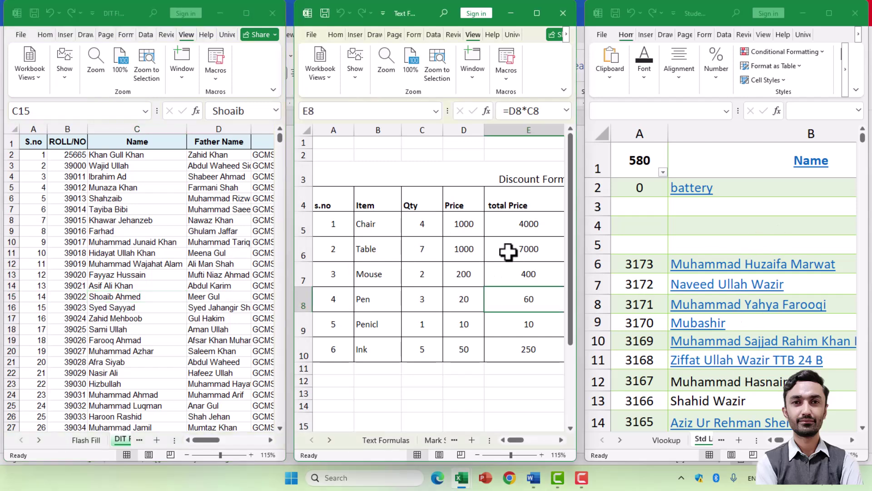
left_click(494, 244)
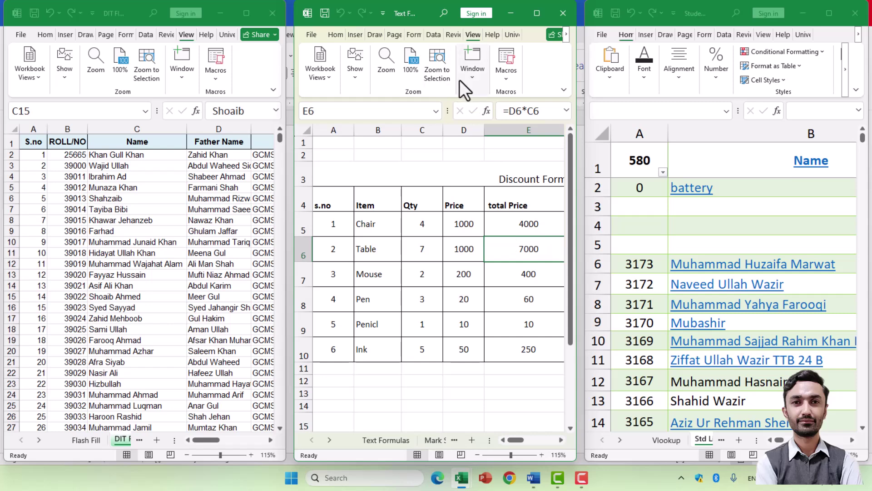
left_click(471, 79)
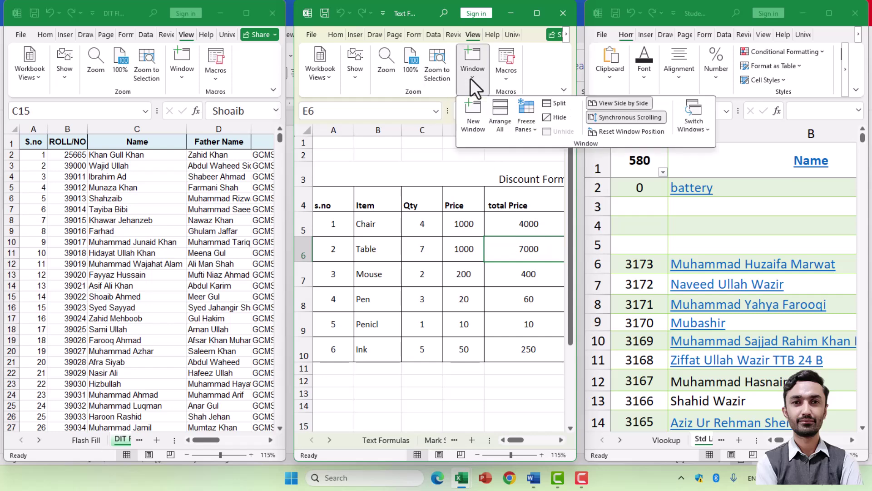
left_click(501, 119)
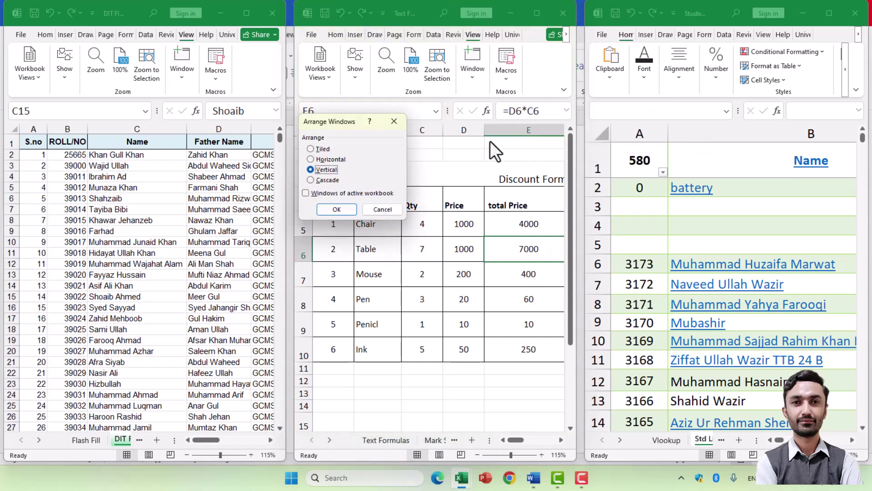
left_click(327, 180)
left_click(341, 210)
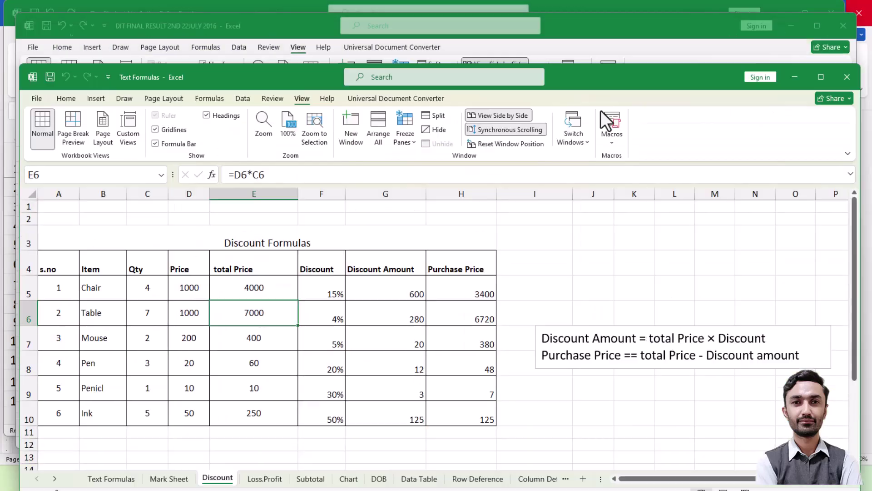
Step: Move the Text Formulas window lower, then bring DIT results and then Student List to the front
left_click_drag(591, 77, 587, 156)
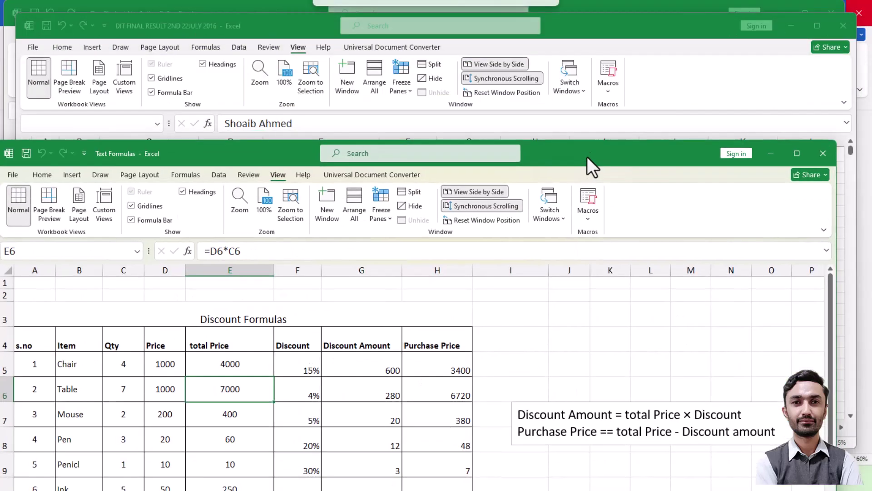
left_click(587, 45)
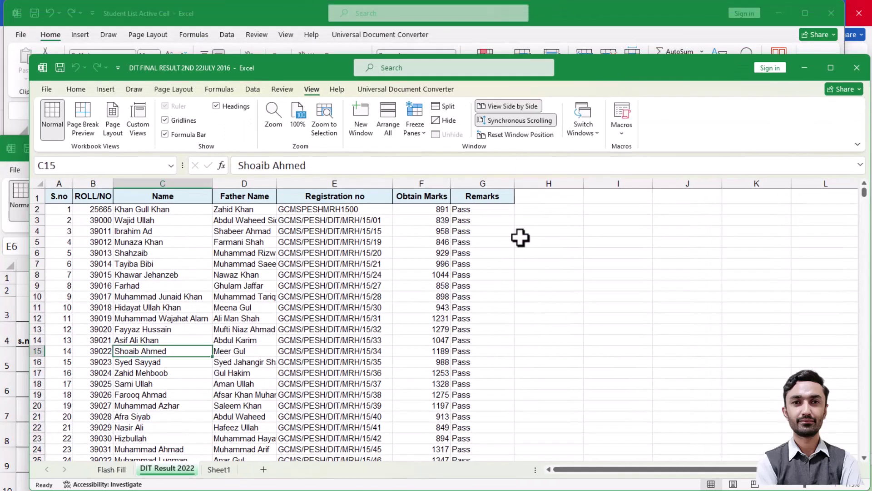
left_click(590, 29)
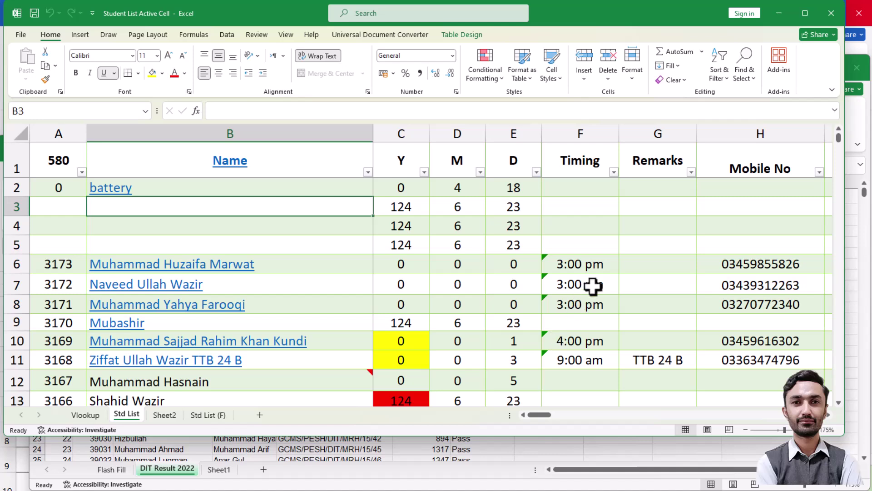
Step: Arrange the three workbooks in Vertical columns with Arrange All
left_click(286, 35)
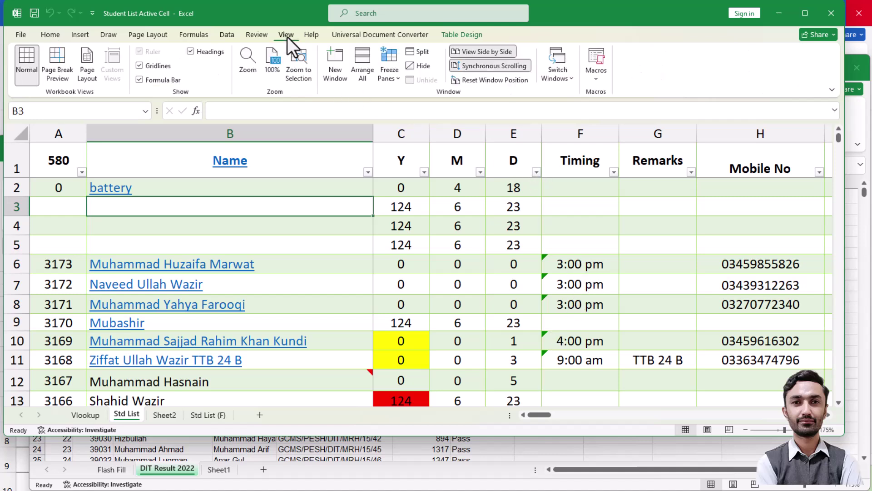
left_click(364, 70)
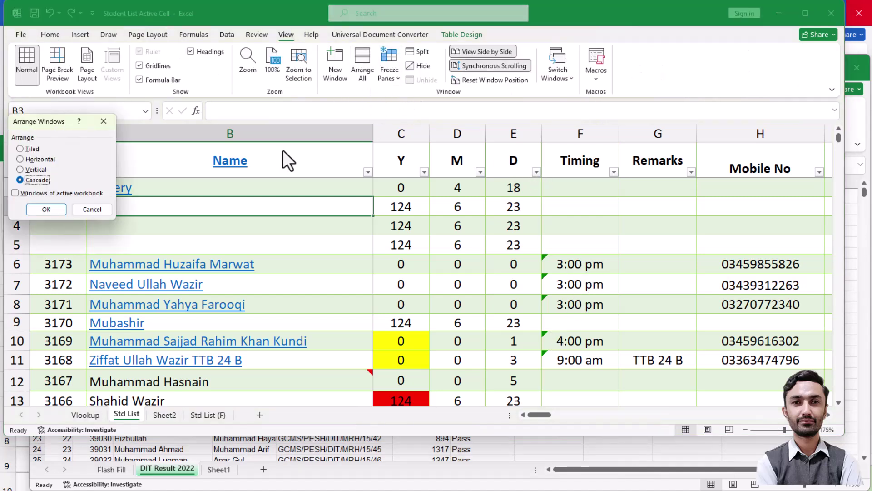
left_click(45, 209)
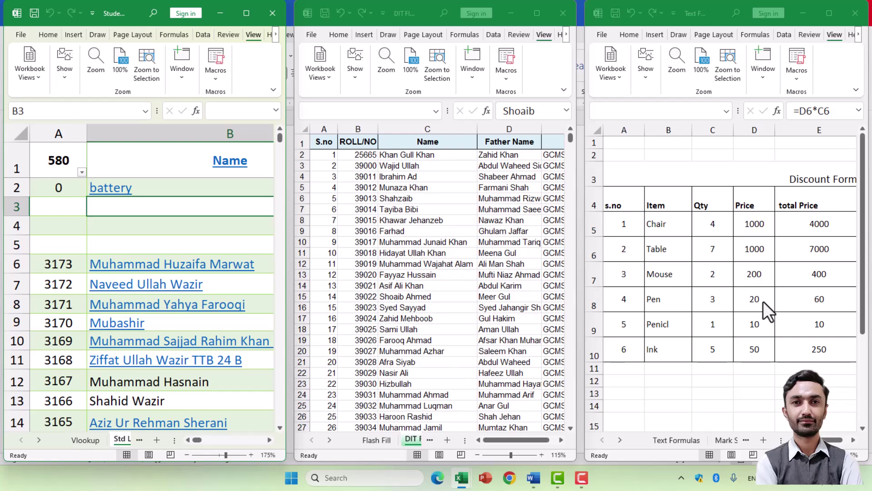
Step: Maximize the middle DIT FINAL RESULT window and select cell H6 beside the results
left_click(482, 268)
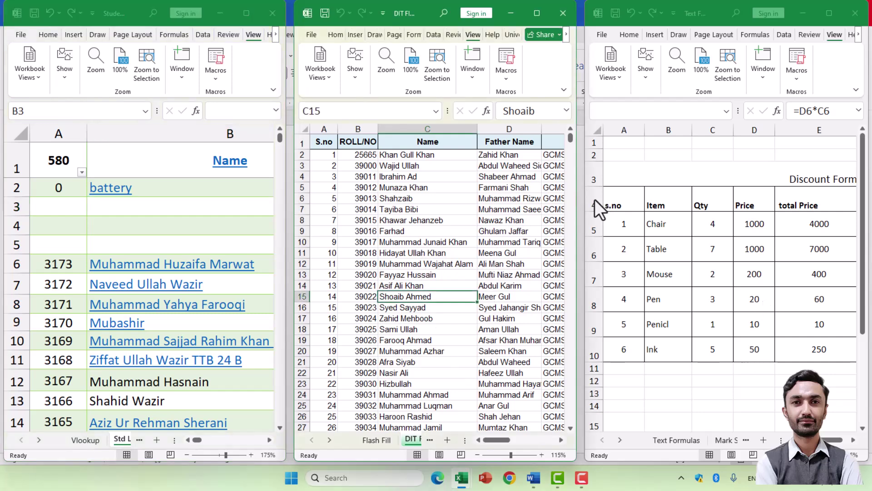
left_click(537, 13)
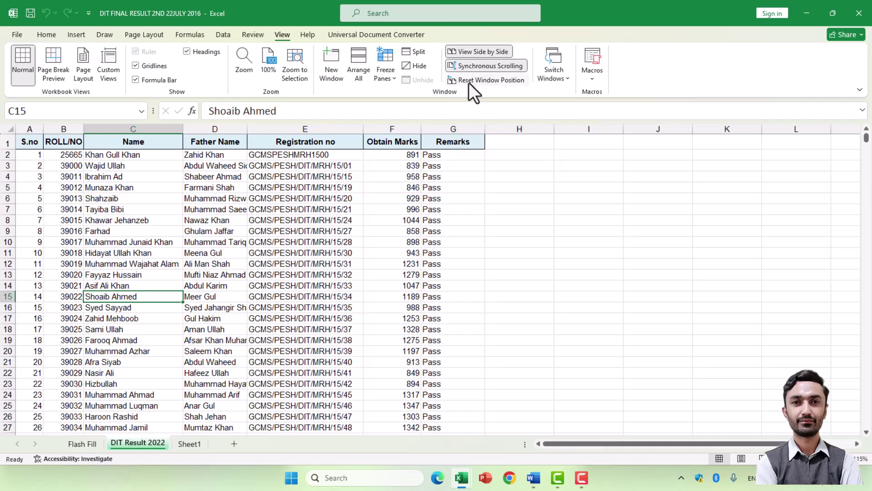
left_click(519, 197)
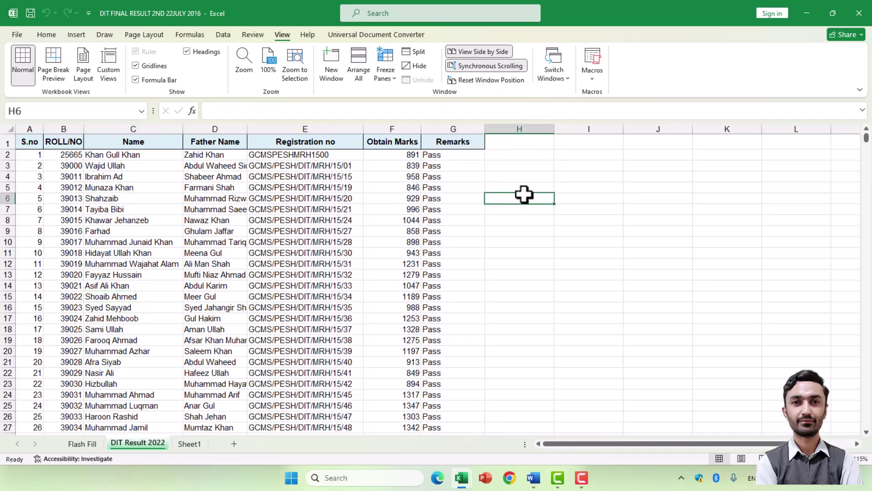